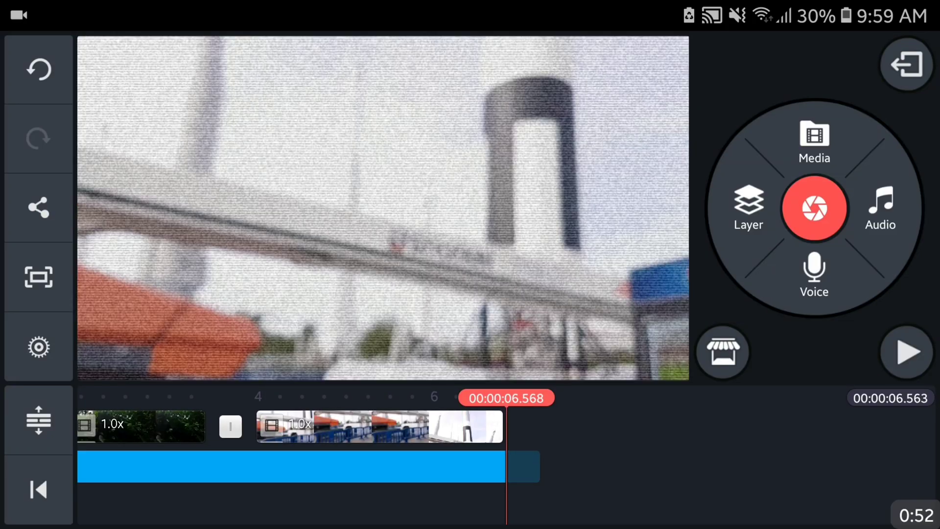
Rewind the playhead to the project start, with Split Spectrum spanning all three clips.
{"action": "left_click", "coordinate": [39, 489]}
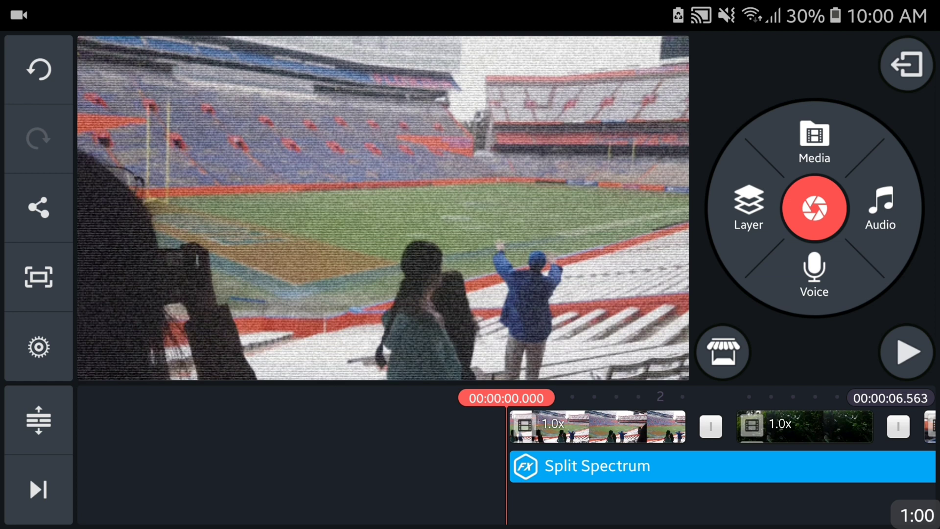
{"action": "left_click", "coordinate": [597, 465]}
{"action": "left_click", "coordinate": [778, 192]}
{"action": "left_click", "coordinate": [733, 207]}
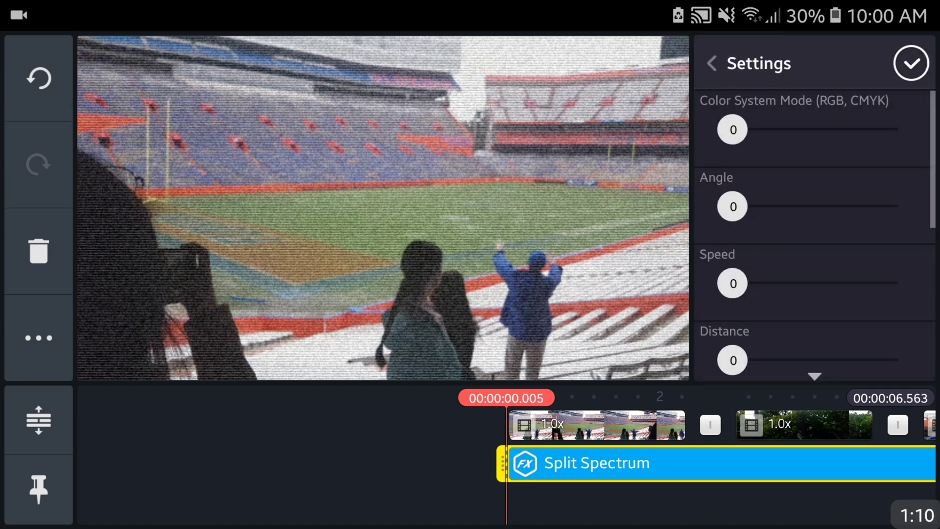
{"action": "scroll", "coordinate": [808, 235], "scroll_direction": "down", "scroll_amount": 3}
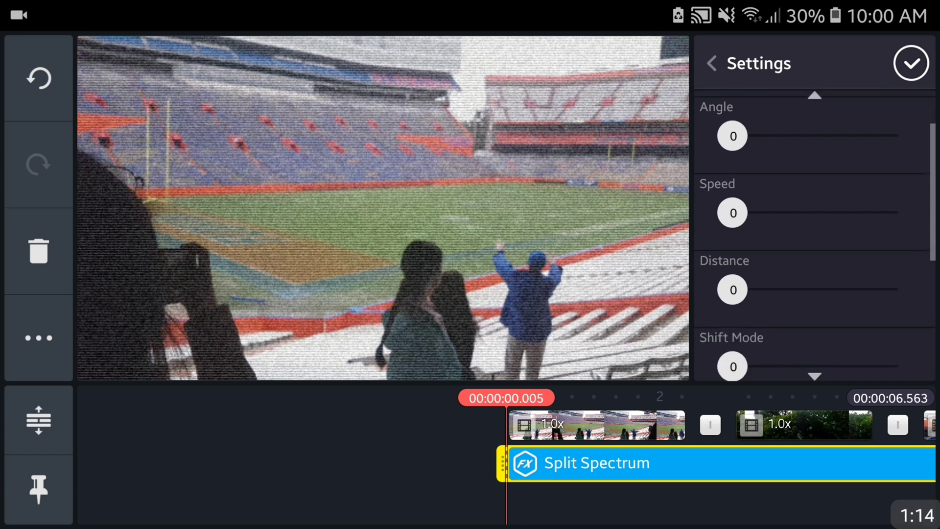
{"action": "scroll", "coordinate": [808, 236], "scroll_direction": "down", "scroll_amount": 2}
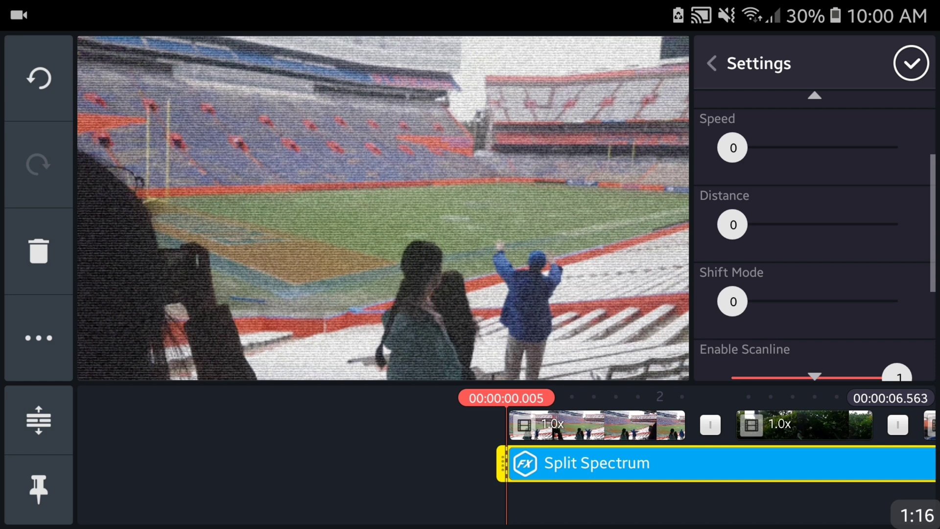
{"action": "scroll", "coordinate": [808, 235], "scroll_direction": "down", "scroll_amount": 2}
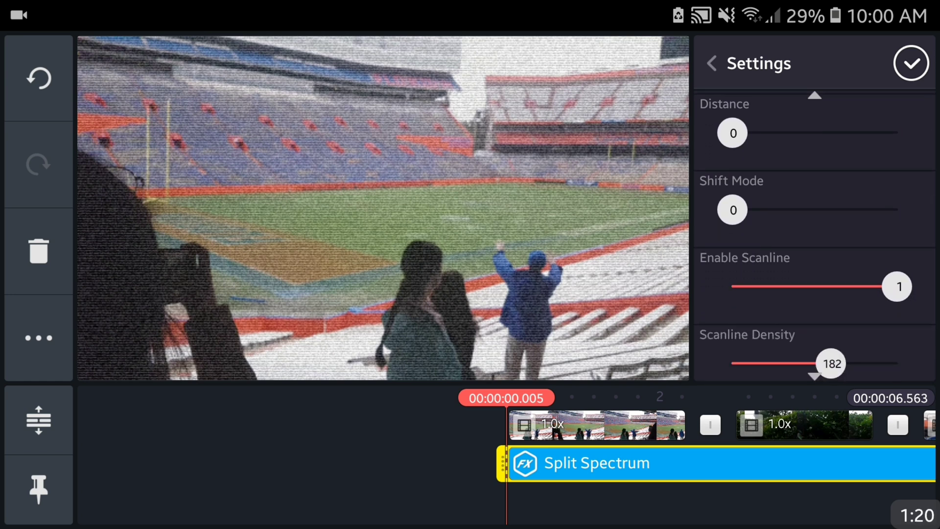
{"action": "scroll", "coordinate": [807, 236], "scroll_direction": "down", "scroll_amount": 3}
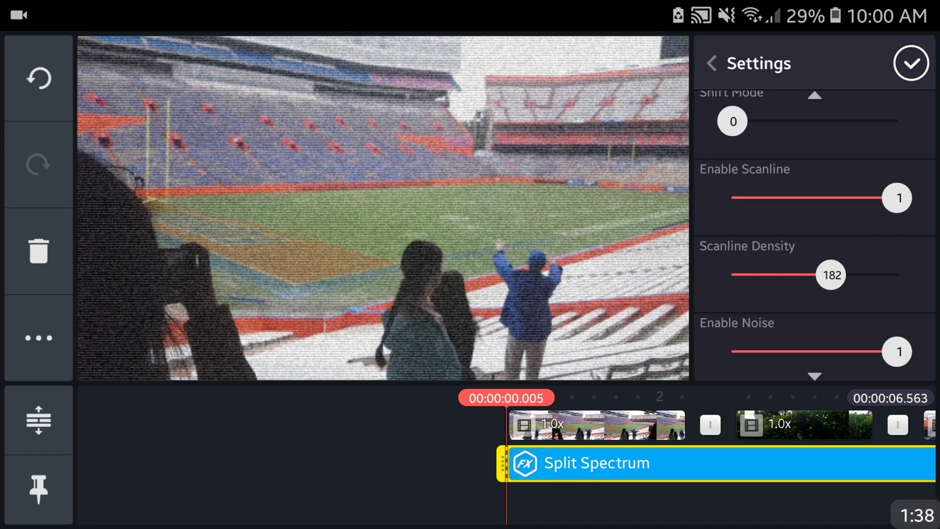
{"action": "left_click", "coordinate": [910, 64]}
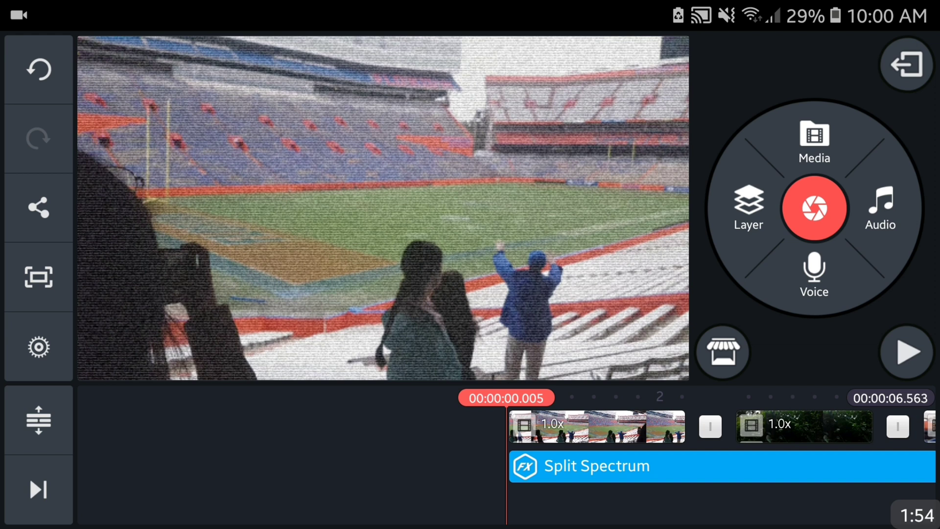
Add VHS with crop.png as an image layer with a full-frame layout.
{"action": "left_click", "coordinate": [748, 210]}
{"action": "left_click", "coordinate": [701, 111]}
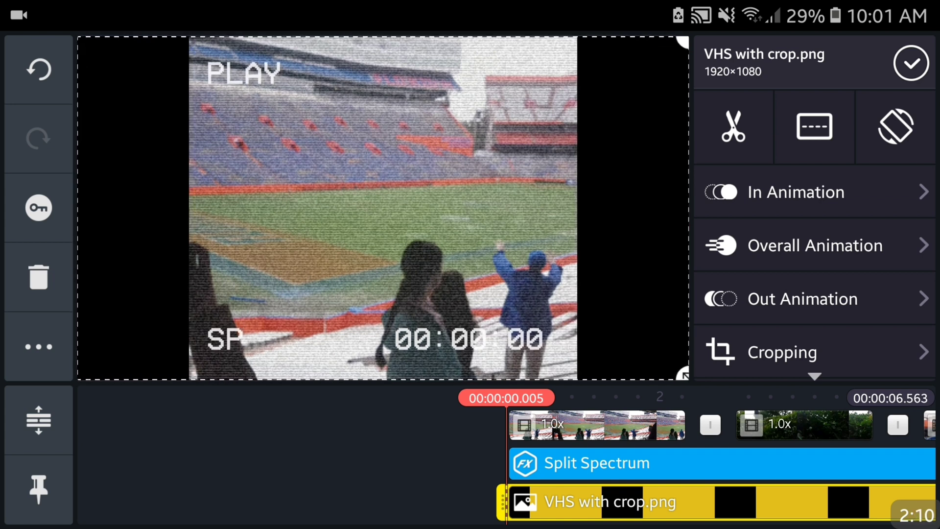
{"action": "left_click", "coordinate": [596, 462]}
{"action": "left_click", "coordinate": [869, 168]}
{"action": "left_click", "coordinate": [910, 63]}
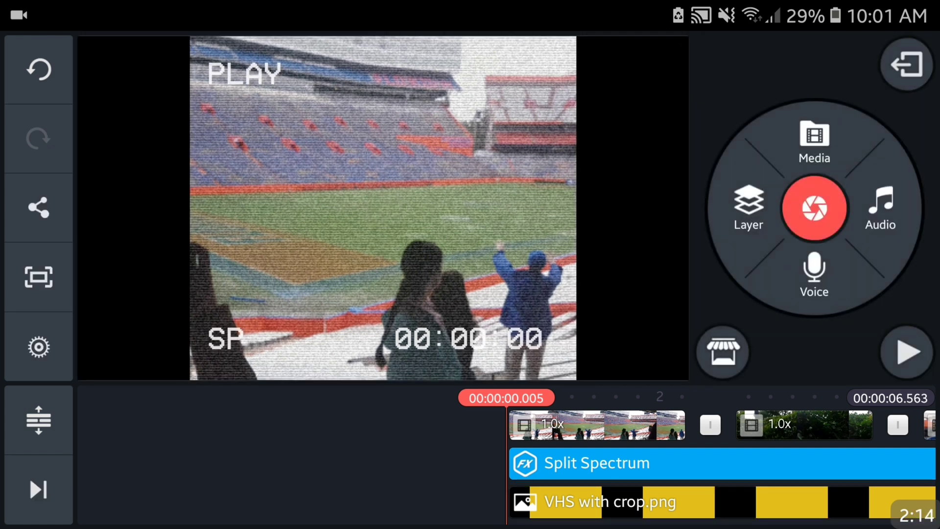
Extend the VHS frame overlay so it ends at 06.563, the project's end.
{"action": "mouse_move", "coordinate": [587, 426]}
{"action": "left_mouse_down"}
{"action": "mouse_move", "coordinate": [314, 426]}
{"action": "mouse_move", "coordinate": [646, 426]}
{"action": "left_mouse_up"}
{"action": "left_click", "coordinate": [38, 489]}
{"action": "left_click_drag", "start_coordinate": [295, 427], "coordinate": [475, 427]}
{"action": "left_click", "coordinate": [441, 501]}
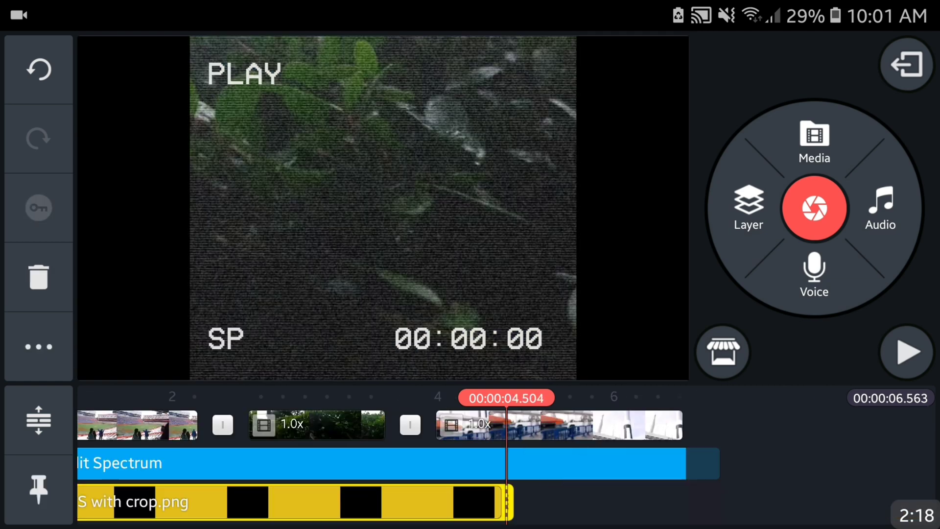
{"action": "left_click_drag", "start_coordinate": [514, 501], "coordinate": [690, 501]}
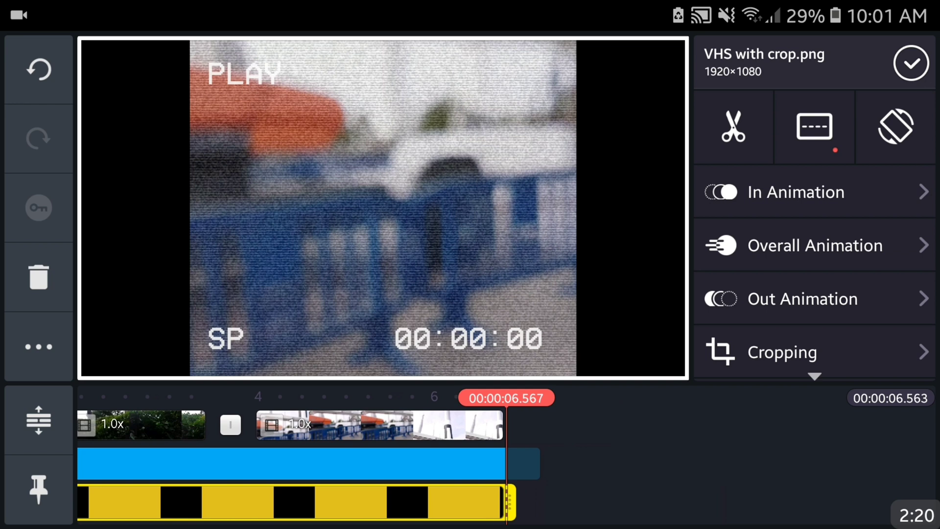
{"action": "left_click", "coordinate": [911, 63]}
{"action": "left_click_drag", "start_coordinate": [183, 426], "coordinate": [676, 426]}
{"action": "left_click_drag", "start_coordinate": [221, 426], "coordinate": [595, 427]}
Apply Send to Back to the Split Spectrum layer, placing it beneath the VHS with crop.png overlay.
{"action": "left_click", "coordinate": [596, 462]}
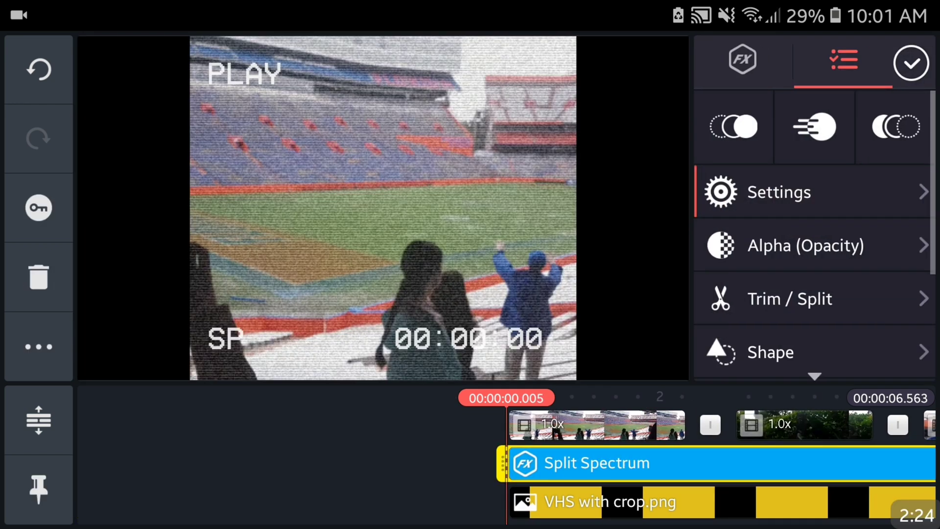
{"action": "left_click", "coordinate": [38, 346]}
{"action": "key", "text": "Escape"}
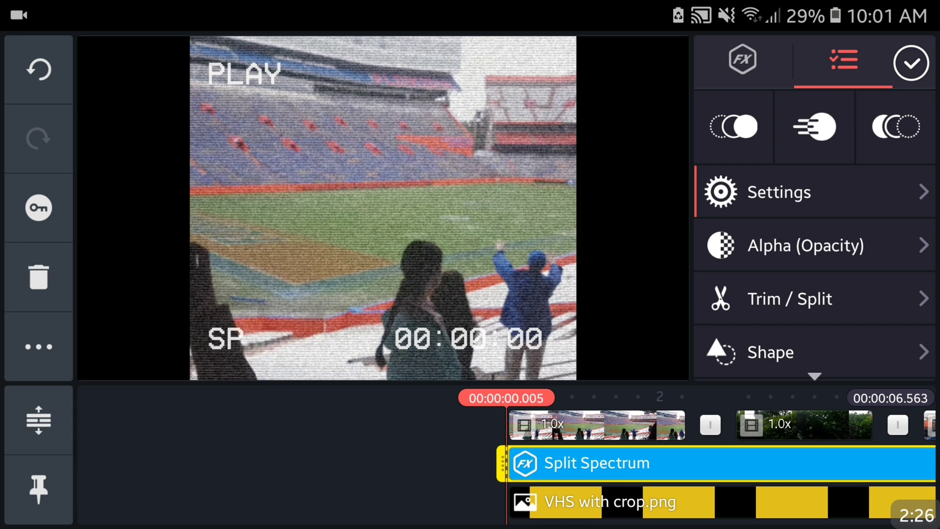
{"action": "left_click", "coordinate": [39, 346]}
{"action": "left_click", "coordinate": [203, 395]}
{"action": "left_click", "coordinate": [910, 62]}
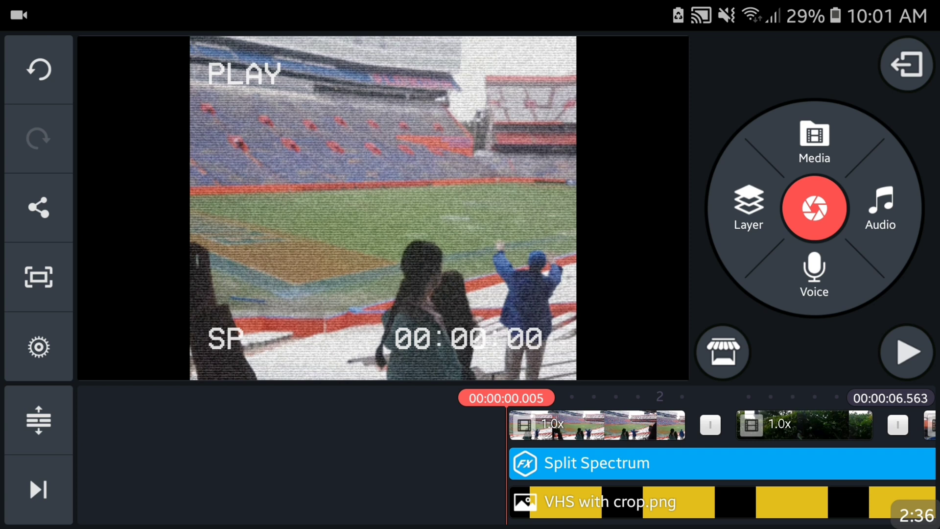
Add a VHS Rewind effect layer to the project.
{"action": "left_click", "coordinate": [748, 209]}
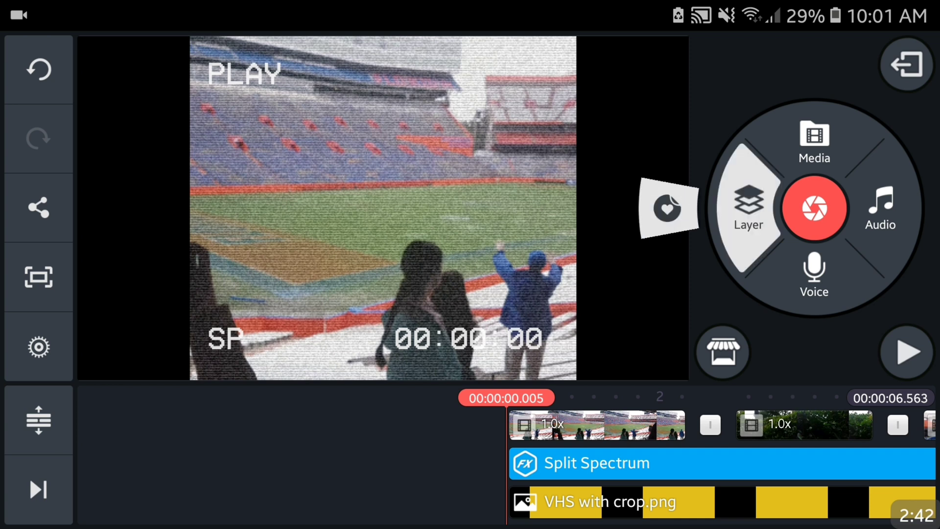
{"action": "left_click", "coordinate": [748, 210]}
{"action": "left_click_drag", "start_coordinate": [662, 462], "coordinate": [611, 463]}
{"action": "left_click", "coordinate": [748, 209]}
{"action": "left_click", "coordinate": [749, 209]}
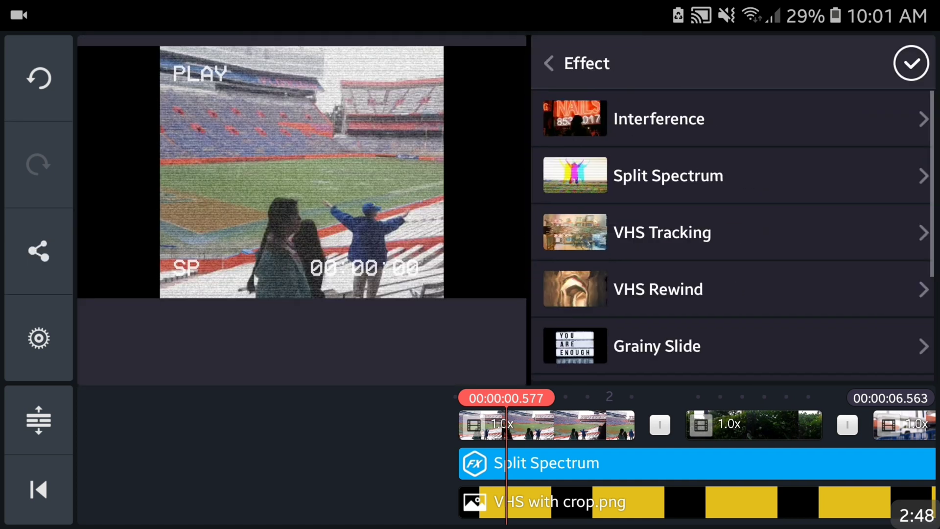
{"action": "left_click", "coordinate": [660, 289]}
{"action": "left_click", "coordinate": [783, 120]}
{"action": "left_click", "coordinate": [910, 63]}
Stretch the VHS Rewind layer to end at 06.562 and reselect it.
{"action": "left_click", "coordinate": [294, 455]}
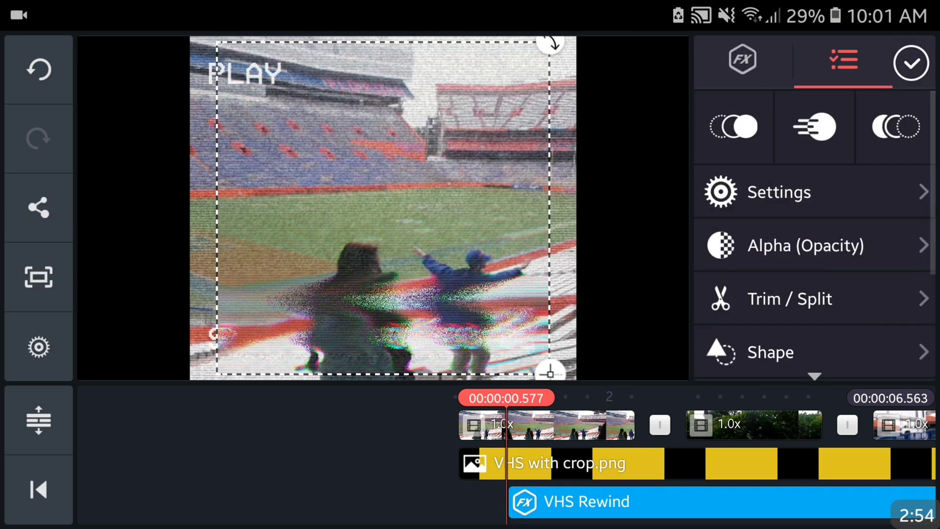
{"action": "left_click_drag", "start_coordinate": [661, 456], "coordinate": [422, 456]}
{"action": "left_click", "coordinate": [441, 502]}
{"action": "left_click_drag", "start_coordinate": [698, 502], "coordinate": [878, 501]}
{"action": "left_click", "coordinate": [661, 463]}
{"action": "left_click_drag", "start_coordinate": [367, 463], "coordinate": [760, 462]}
{"action": "left_click", "coordinate": [39, 489]}
{"action": "left_click", "coordinate": [660, 462]}
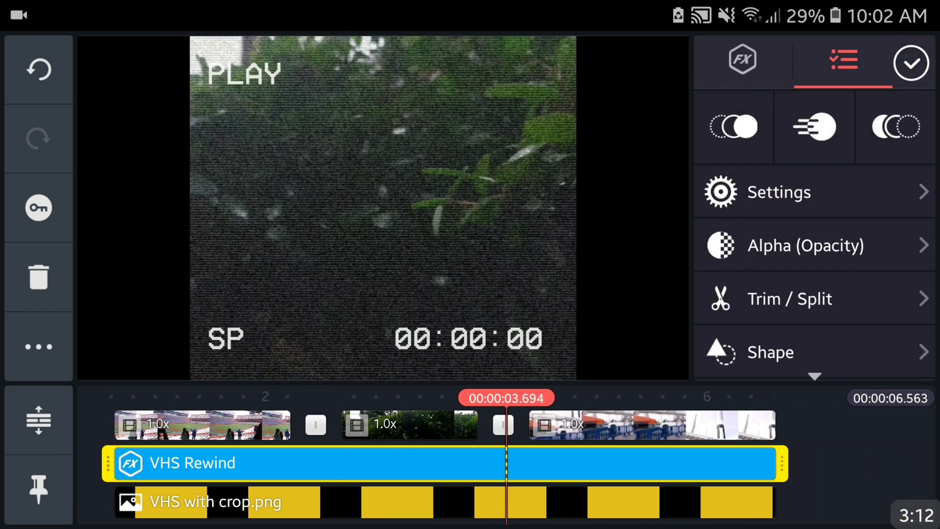
Trim the Split Spectrum layer to start at the playhead near the video's start.
{"action": "left_click_drag", "start_coordinate": [440, 425], "coordinate": [829, 426]}
{"action": "mouse_move", "coordinate": [661, 425]}
{"action": "left_mouse_down"}
{"action": "mouse_move", "coordinate": [624, 427]}
{"action": "mouse_move", "coordinate": [655, 426]}
{"action": "left_mouse_up"}
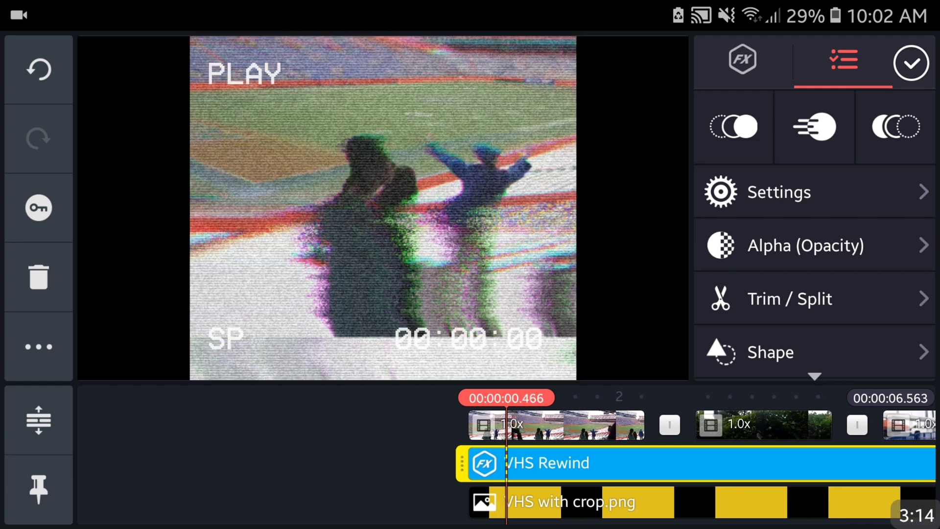
{"action": "left_click_drag", "start_coordinate": [808, 308], "coordinate": [808, 217]}
{"action": "left_click", "coordinate": [789, 199]}
{"action": "left_click_drag", "start_coordinate": [661, 426], "coordinate": [496, 426]}
{"action": "left_click", "coordinate": [911, 63]}
{"action": "left_click", "coordinate": [367, 463]}
{"action": "left_click", "coordinate": [790, 298]}
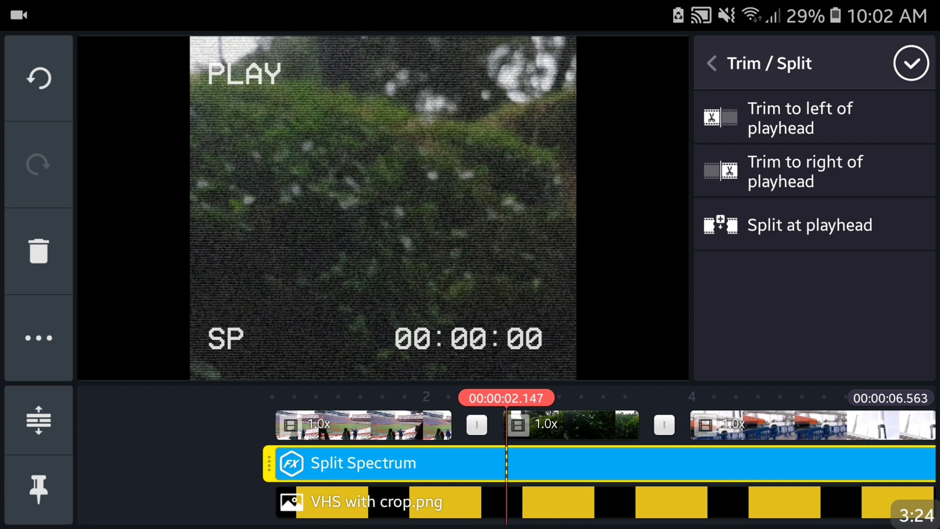
{"action": "left_click", "coordinate": [801, 117]}
{"action": "scroll", "coordinate": [606, 470], "scroll_direction": "up", "scroll_amount": 2}
{"action": "scroll", "coordinate": [606, 470], "scroll_direction": "down", "scroll_amount": 2}
{"action": "scroll", "coordinate": [606, 470], "scroll_direction": "up", "scroll_amount": 1}
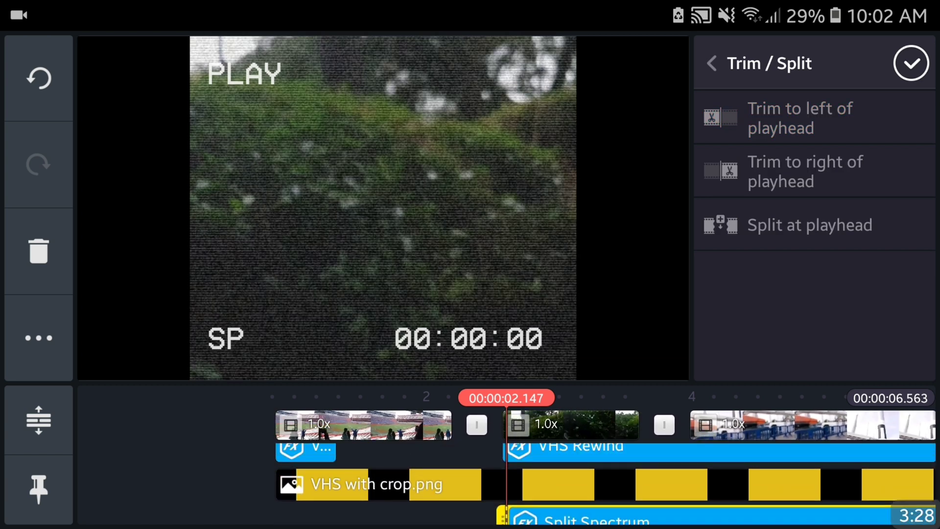
{"action": "left_click", "coordinate": [39, 77]}
Split VHS Rewind around 3.1 seconds and trim the pieces into short glitch bursts.
{"action": "left_click", "coordinate": [580, 463]}
{"action": "mouse_move", "coordinate": [587, 425]}
{"action": "left_mouse_down"}
{"action": "mouse_move", "coordinate": [496, 426]}
{"action": "mouse_move", "coordinate": [609, 426]}
{"action": "mouse_move", "coordinate": [552, 426]}
{"action": "left_mouse_up"}
{"action": "left_click", "coordinate": [789, 299]}
{"action": "left_click", "coordinate": [810, 225]}
{"action": "left_click_drag", "start_coordinate": [893, 462], "coordinate": [782, 462]}
{"action": "mouse_move", "coordinate": [441, 426]}
{"action": "left_mouse_down"}
{"action": "mouse_move", "coordinate": [619, 426]}
{"action": "mouse_move", "coordinate": [498, 426]}
{"action": "mouse_move", "coordinate": [534, 426]}
{"action": "mouse_move", "coordinate": [511, 427]}
{"action": "mouse_move", "coordinate": [523, 425]}
{"action": "left_mouse_up"}
{"action": "left_click", "coordinate": [799, 117]}
{"action": "left_click", "coordinate": [799, 117]}
{"action": "left_click", "coordinate": [800, 117]}
{"action": "left_click_drag", "start_coordinate": [475, 463], "coordinate": [512, 464]}
{"action": "left_click_drag", "start_coordinate": [514, 426], "coordinate": [508, 426]}
{"action": "left_click", "coordinate": [734, 463]}
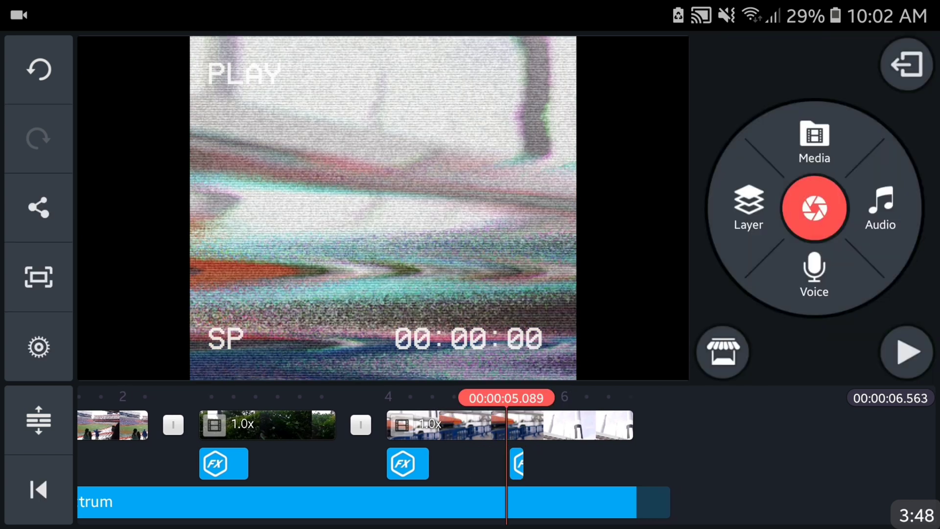
{"action": "scroll", "coordinate": [368, 441], "scroll_direction": "left", "scroll_amount": 2}
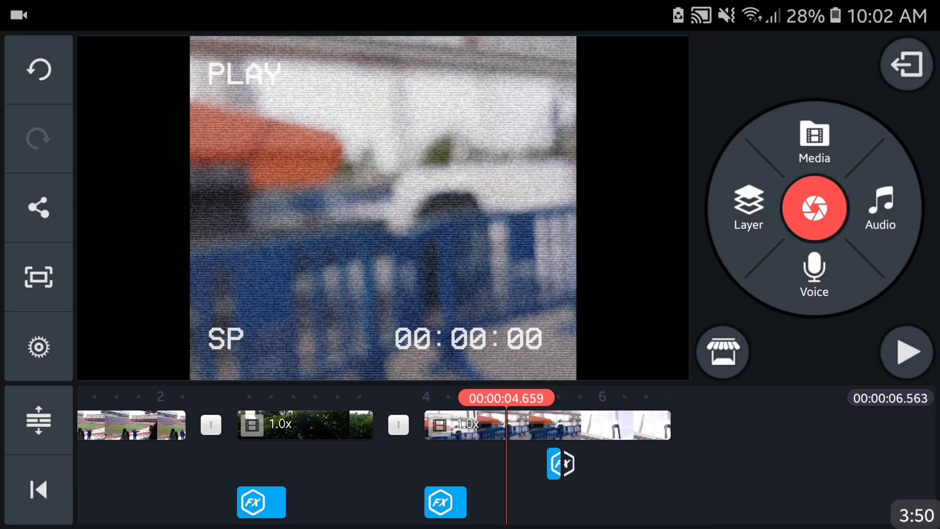
Raise the speed of the first two VHS Rewind bursts to 100.
{"action": "left_click", "coordinate": [38, 490]}
{"action": "left_click", "coordinate": [543, 463]}
{"action": "left_click", "coordinate": [779, 192]}
{"action": "left_click_drag", "start_coordinate": [818, 129], "coordinate": [898, 130]}
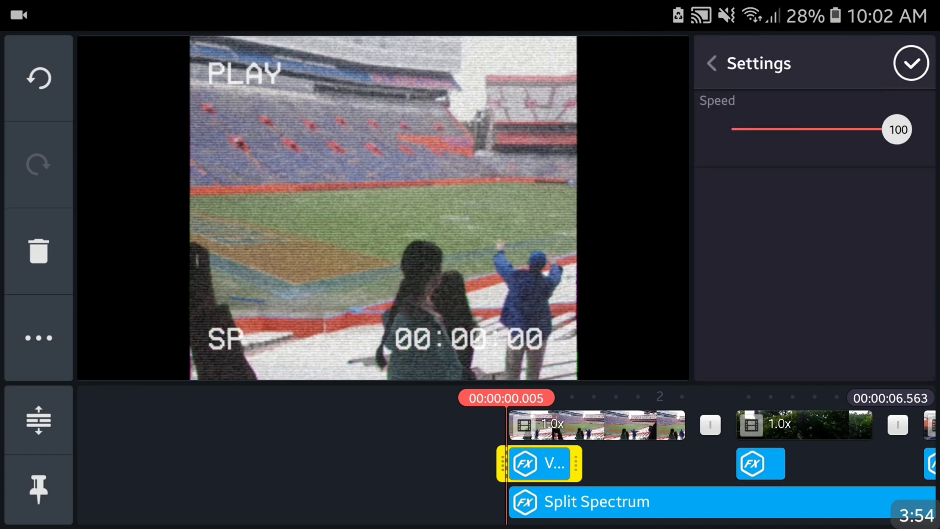
{"action": "left_click", "coordinate": [911, 63]}
{"action": "left_click", "coordinate": [759, 463]}
{"action": "left_click", "coordinate": [778, 192]}
{"action": "left_click_drag", "start_coordinate": [825, 129], "coordinate": [897, 129]}
{"action": "left_click", "coordinate": [921, 63]}
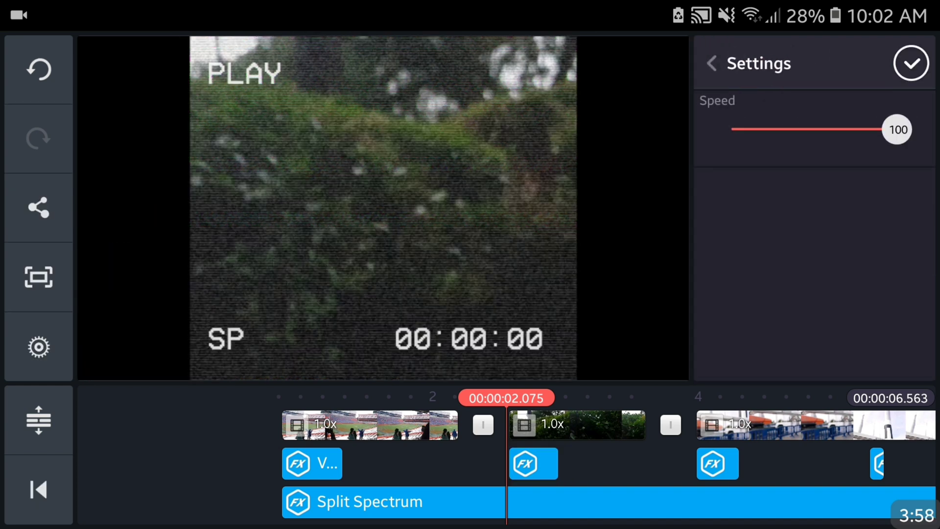
Set the third burst's speed to maximum and the fourth burst's to about 77.
{"action": "left_click", "coordinate": [718, 463]}
{"action": "left_click", "coordinate": [601, 463]}
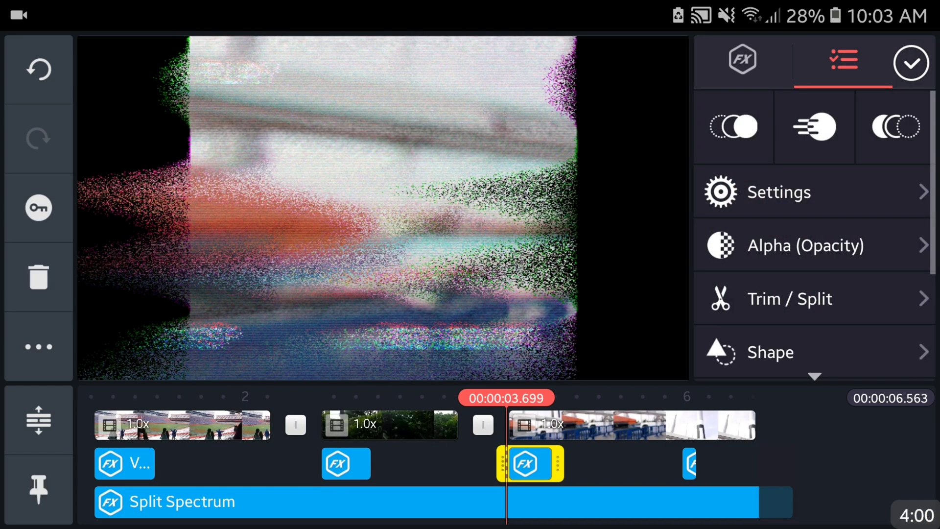
{"action": "left_click", "coordinate": [778, 192]}
{"action": "left_click_drag", "start_coordinate": [822, 130], "coordinate": [898, 129]}
{"action": "left_click", "coordinate": [911, 64]}
{"action": "left_click", "coordinate": [689, 463]}
{"action": "left_click", "coordinate": [778, 192]}
{"action": "left_click_drag", "start_coordinate": [814, 130], "coordinate": [859, 130]}
{"action": "left_click", "coordinate": [910, 64]}
Review the more-options menus of the first and second glitch bursts.
{"action": "left_click_drag", "start_coordinate": [294, 426], "coordinate": [609, 426]}
{"action": "left_click", "coordinate": [463, 463]}
{"action": "left_click", "coordinate": [38, 346]}
{"action": "left_click", "coordinate": [632, 220]}
{"action": "left_click", "coordinate": [221, 456]}
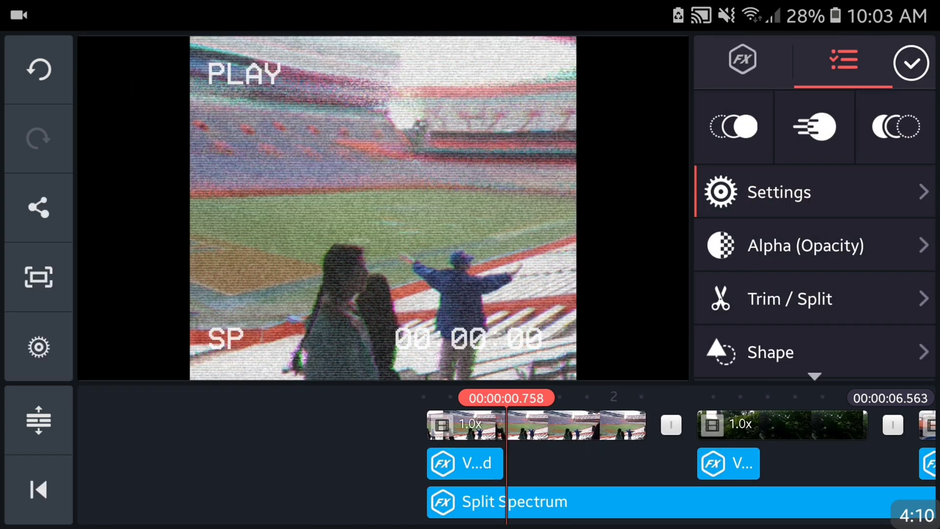
{"action": "left_click", "coordinate": [727, 463]}
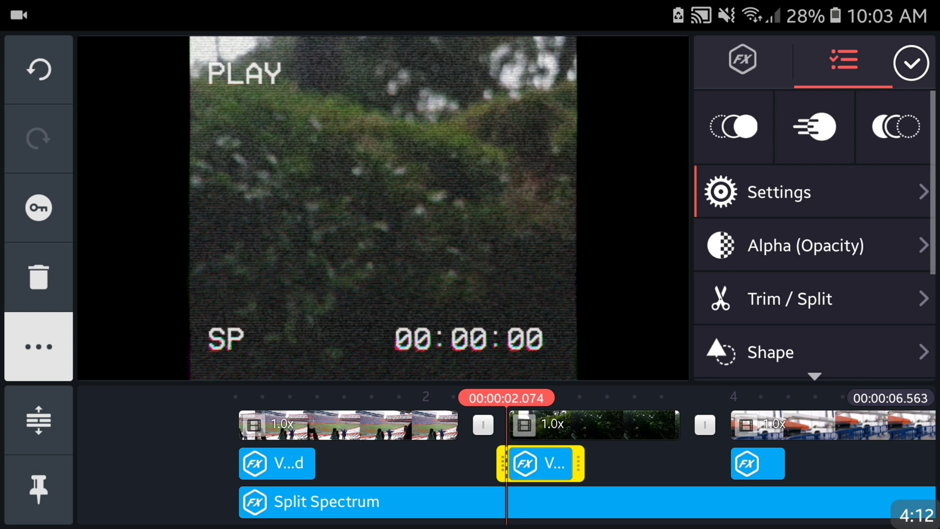
{"action": "left_click", "coordinate": [38, 346]}
{"action": "left_click", "coordinate": [632, 221]}
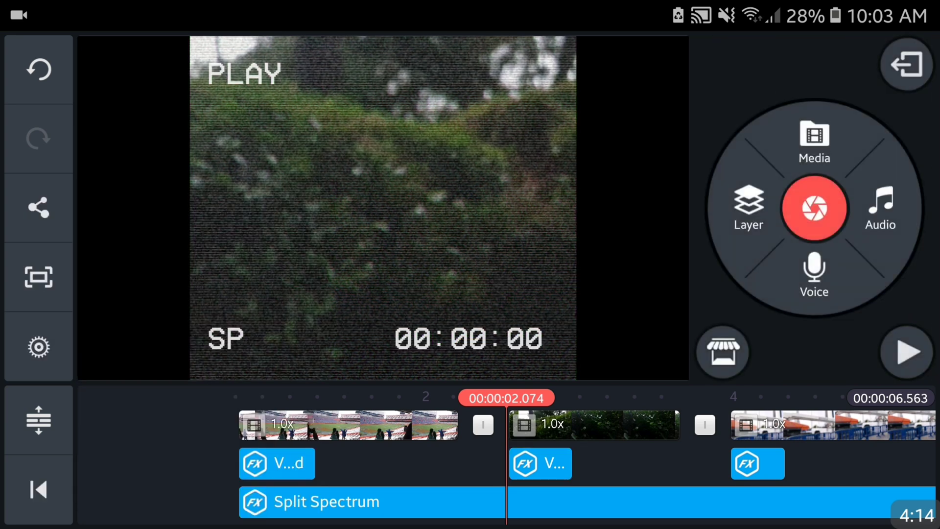
Check the remaining bursts' more-options menus, then play the video from the start.
{"action": "left_click", "coordinate": [757, 462]}
{"action": "left_click", "coordinate": [38, 346]}
{"action": "left_click", "coordinate": [632, 220]}
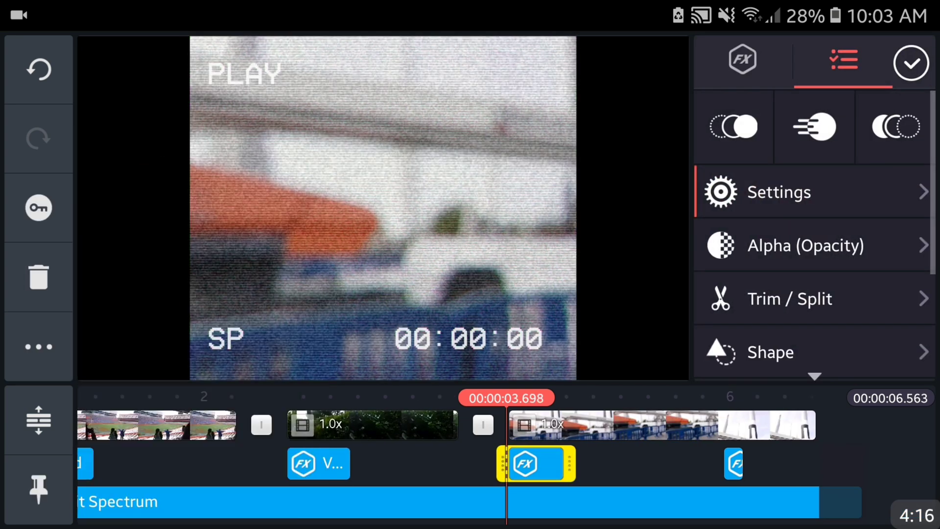
{"action": "left_click", "coordinate": [735, 463]}
{"action": "left_click", "coordinate": [38, 346]}
{"action": "left_click", "coordinate": [632, 221]}
{"action": "left_click", "coordinate": [38, 489]}
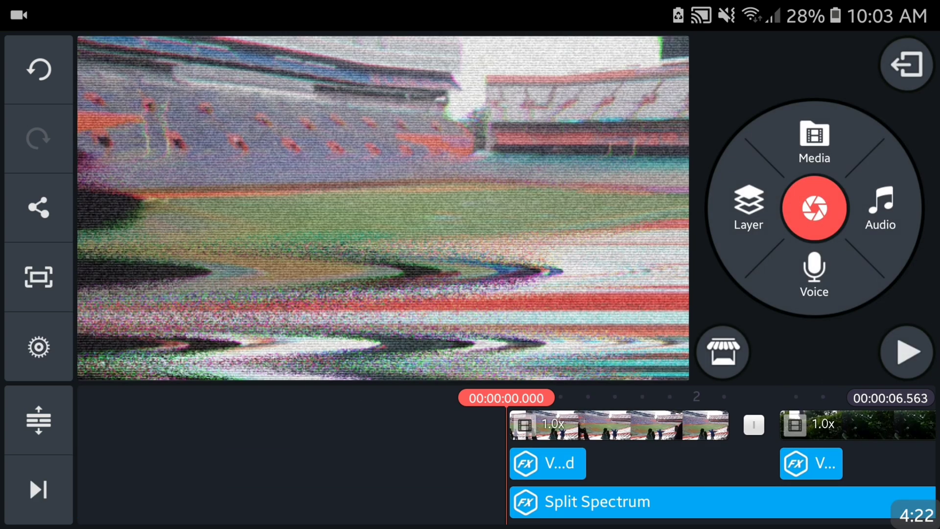
{"action": "left_click", "coordinate": [907, 351]}
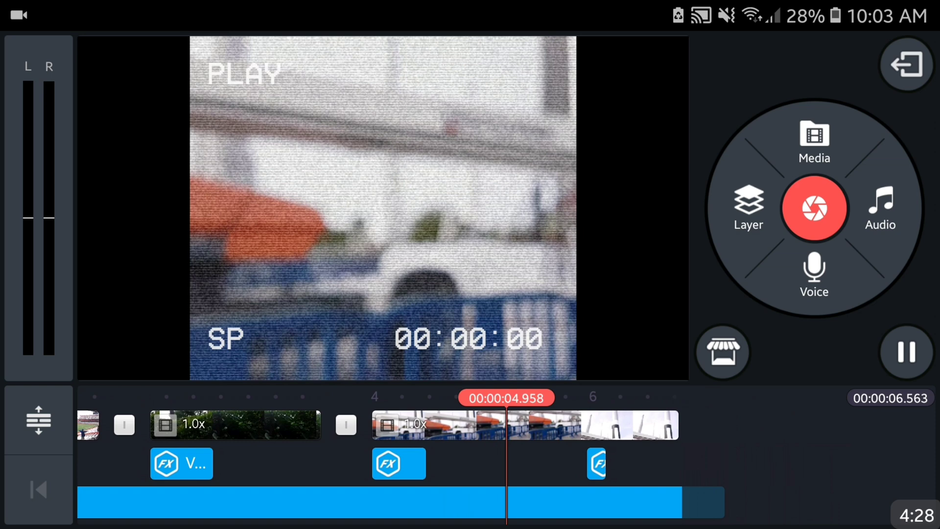
Add the CHINASHOP VHS lo-fi track from the device folders as background music.
{"action": "left_click", "coordinate": [39, 489]}
{"action": "left_click", "coordinate": [881, 209]}
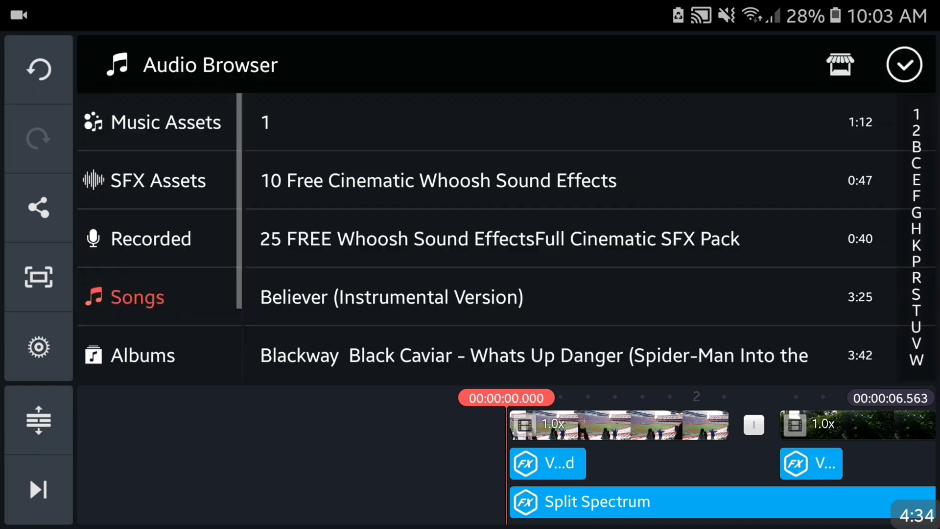
{"action": "left_click_drag", "start_coordinate": [158, 324], "coordinate": [158, 147]}
{"action": "left_click", "coordinate": [142, 353]}
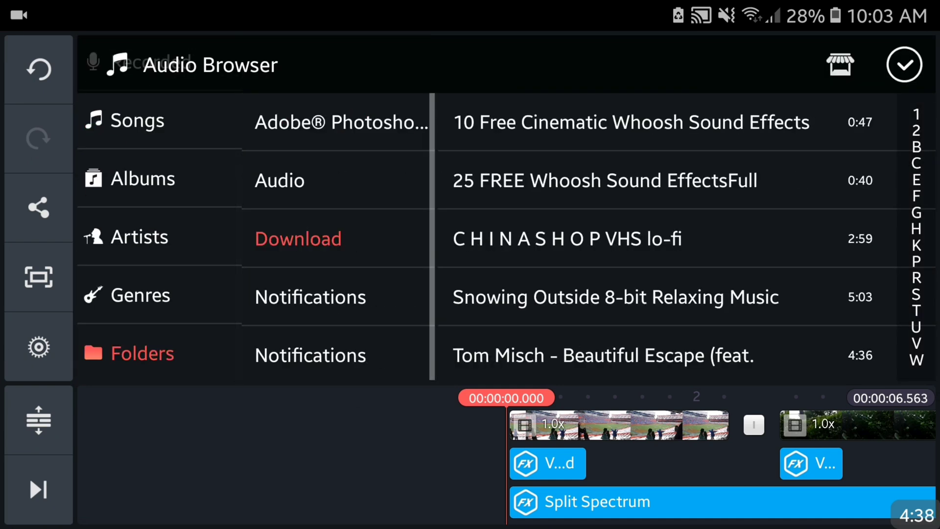
{"action": "left_click", "coordinate": [772, 238]}
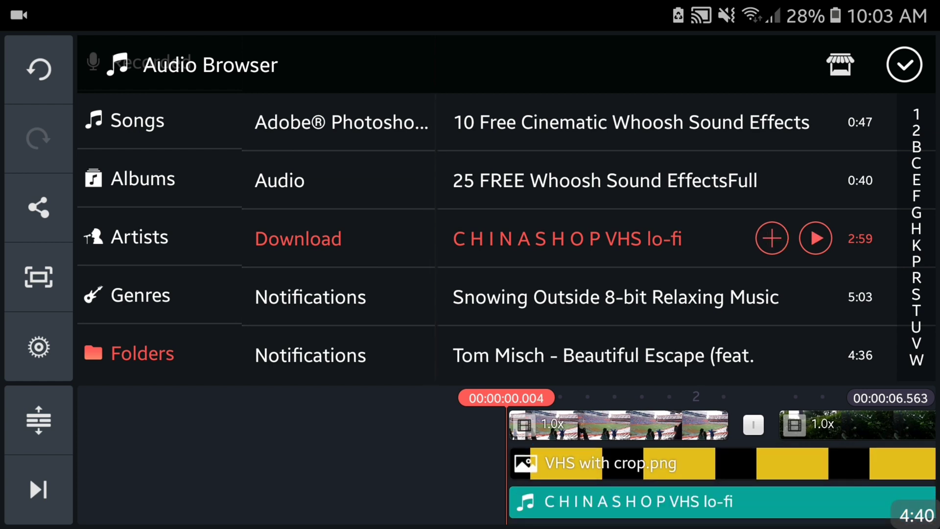
{"action": "left_click", "coordinate": [904, 65]}
Trim the music clip to start at the playhead, around 2.1 seconds.
{"action": "left_click", "coordinate": [39, 490]}
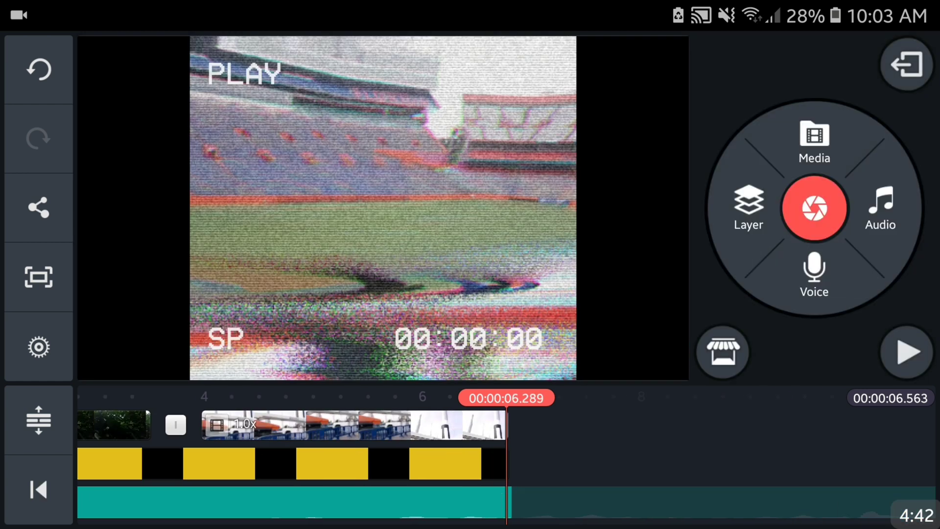
{"action": "left_click_drag", "start_coordinate": [514, 463], "coordinate": [734, 463]}
{"action": "left_click", "coordinate": [367, 502]}
{"action": "scroll", "coordinate": [808, 220], "scroll_direction": "down", "scroll_amount": 1}
{"action": "scroll", "coordinate": [808, 221], "scroll_direction": "down", "scroll_amount": 2}
{"action": "left_click", "coordinate": [789, 259]}
{"action": "left_click", "coordinate": [807, 118]}
{"action": "left_click", "coordinate": [910, 63]}
Cut the music off where the video ends, then play the project from the start.
{"action": "left_click_drag", "start_coordinate": [660, 426], "coordinate": [221, 426]}
{"action": "left_click", "coordinate": [294, 502]}
{"action": "scroll", "coordinate": [808, 242], "scroll_direction": "down", "scroll_amount": 2}
{"action": "left_click", "coordinate": [790, 292]}
{"action": "left_click", "coordinate": [794, 169]}
{"action": "left_click", "coordinate": [911, 64]}
{"action": "left_click", "coordinate": [29, 477]}
{"action": "left_click", "coordinate": [907, 352]}
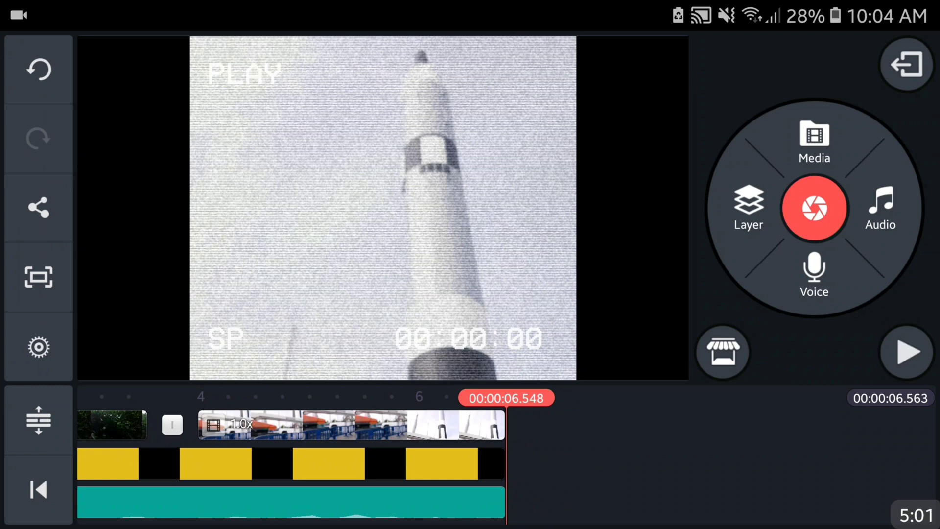
{"action": "left_click", "coordinate": [29, 476]}
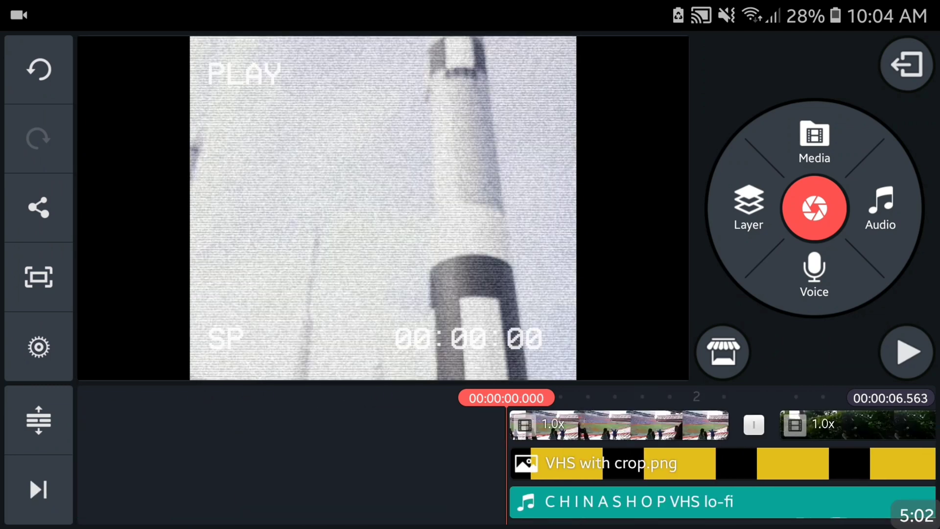